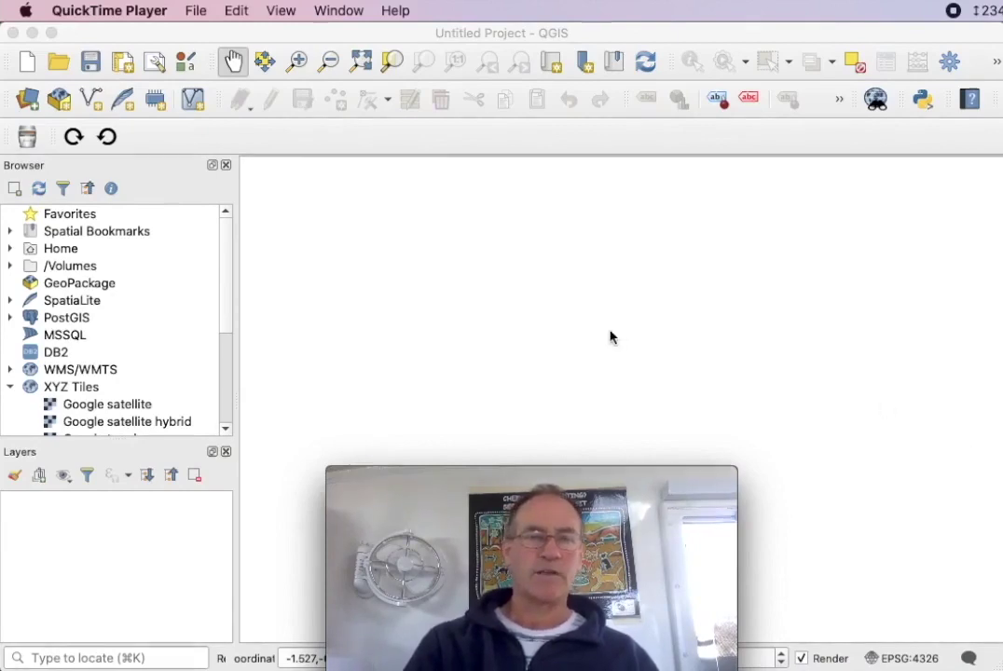
Activate the QGIS window with its empty untitled project and no layers loaded
{"action": "left_click", "coordinate": [241, 37]}
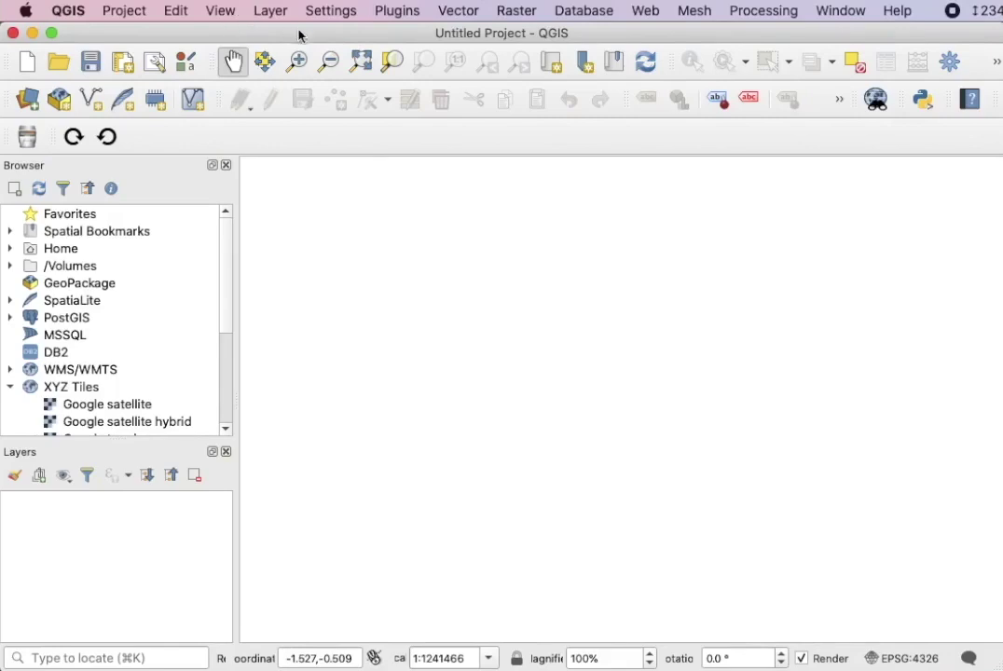
Start a delimited text layer import from Layer > Add Layer and browse for the source file
{"action": "left_click", "coordinate": [275, 10]}
{"action": "mouse_move", "coordinate": [297, 72]}
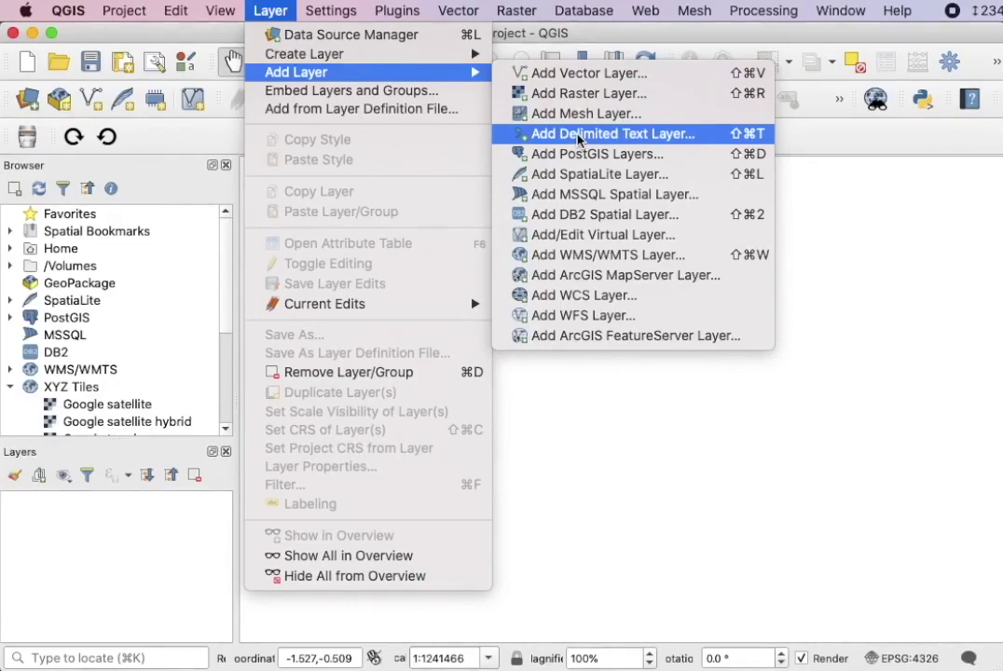
{"action": "left_click", "coordinate": [578, 136]}
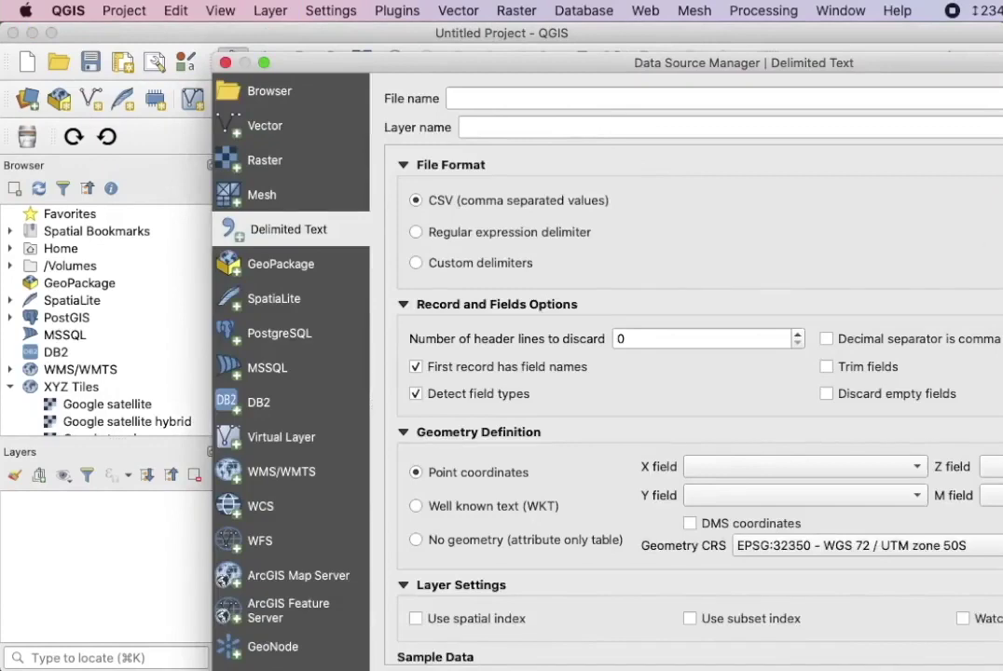
{"action": "left_click", "coordinate": [999, 98]}
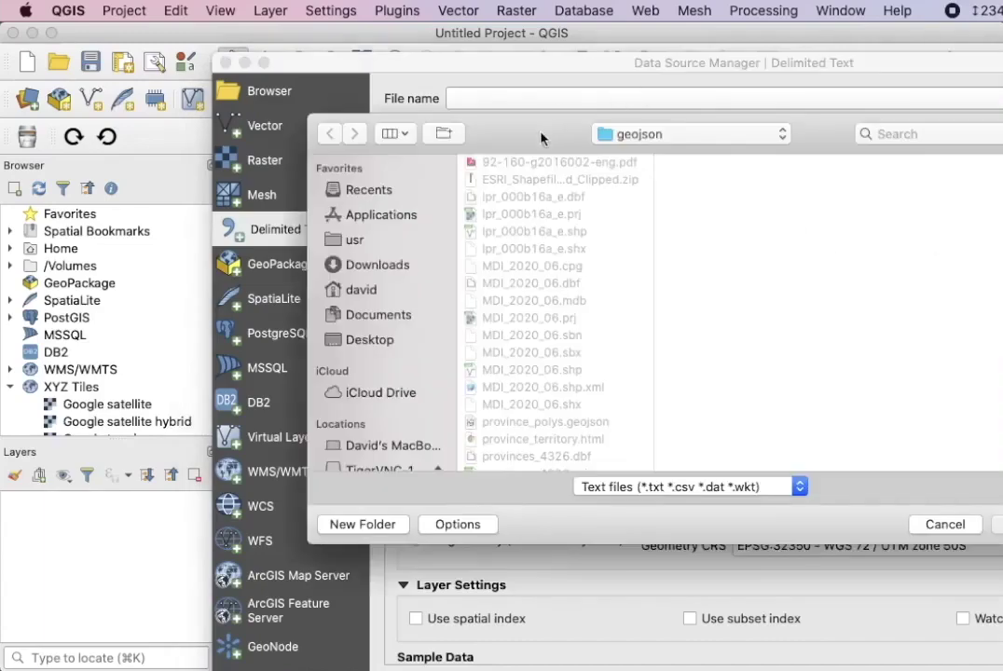
Choose Demo-waypoints.csv from the Desktop, with Easting/Northing filled in as X/Y fields
{"action": "left_click", "coordinate": [363, 341]}
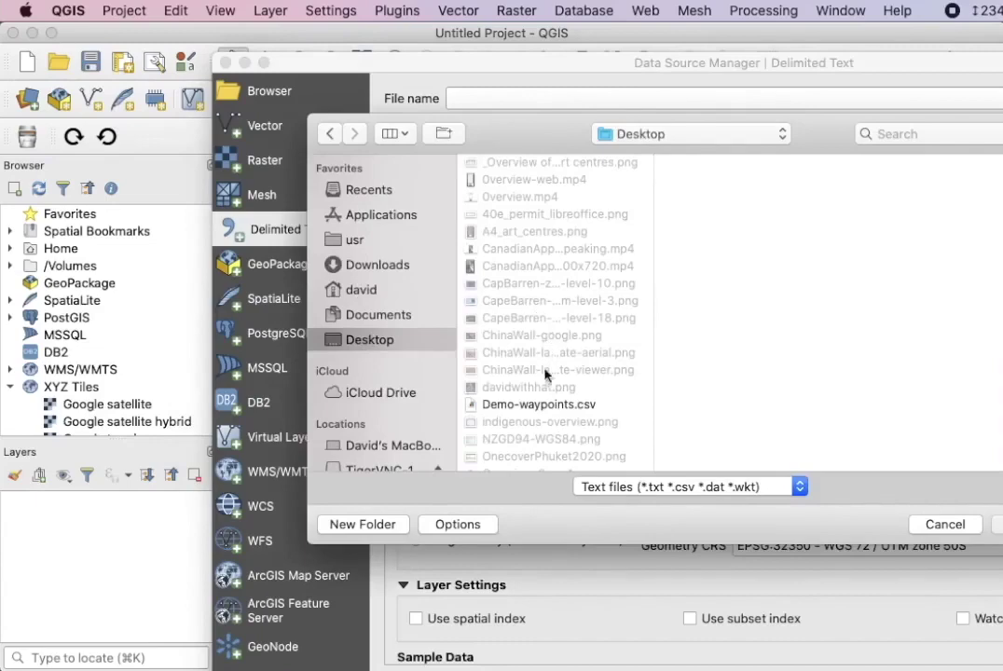
{"action": "left_click", "coordinate": [536, 407]}
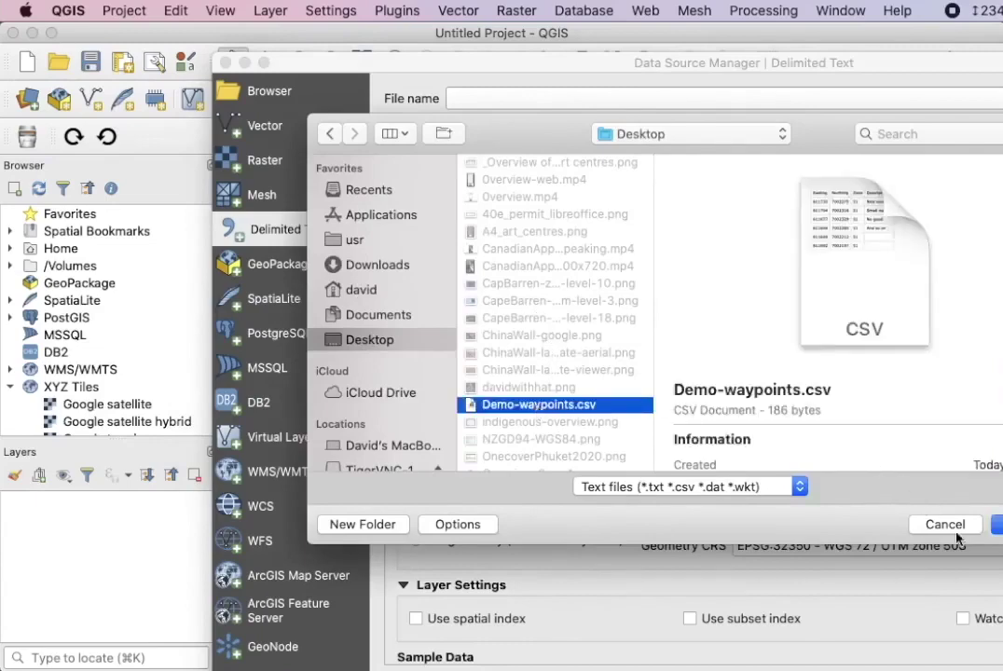
{"action": "left_click", "coordinate": [998, 525]}
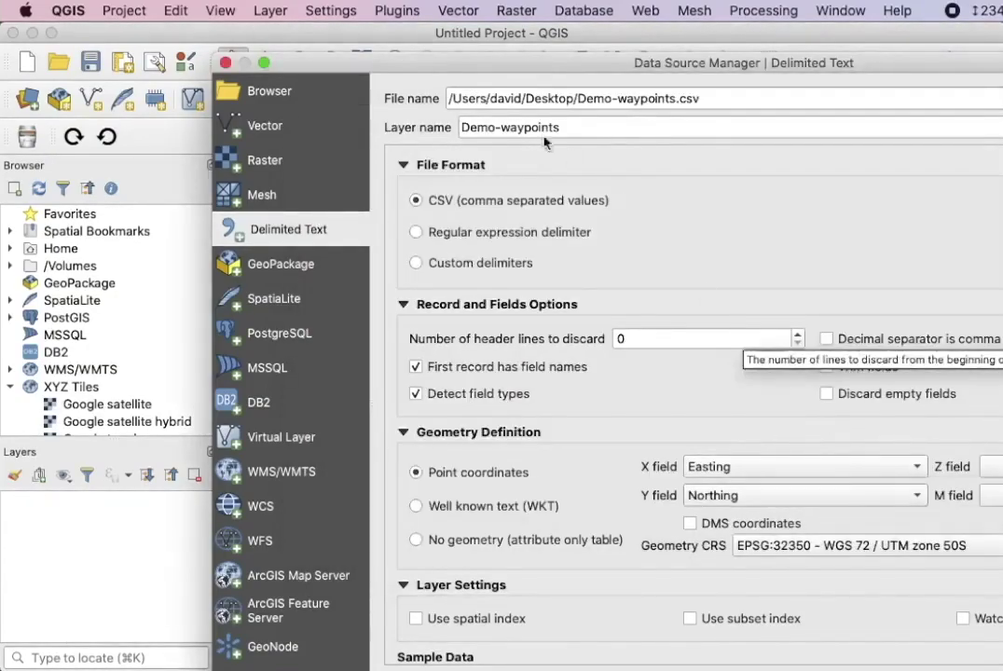
{"action": "mouse_move", "coordinate": [420, 56]}
{"action": "left_mouse_down"}
{"action": "mouse_move", "coordinate": [338, 51]}
{"action": "mouse_move", "coordinate": [303, 63]}
{"action": "left_mouse_up"}
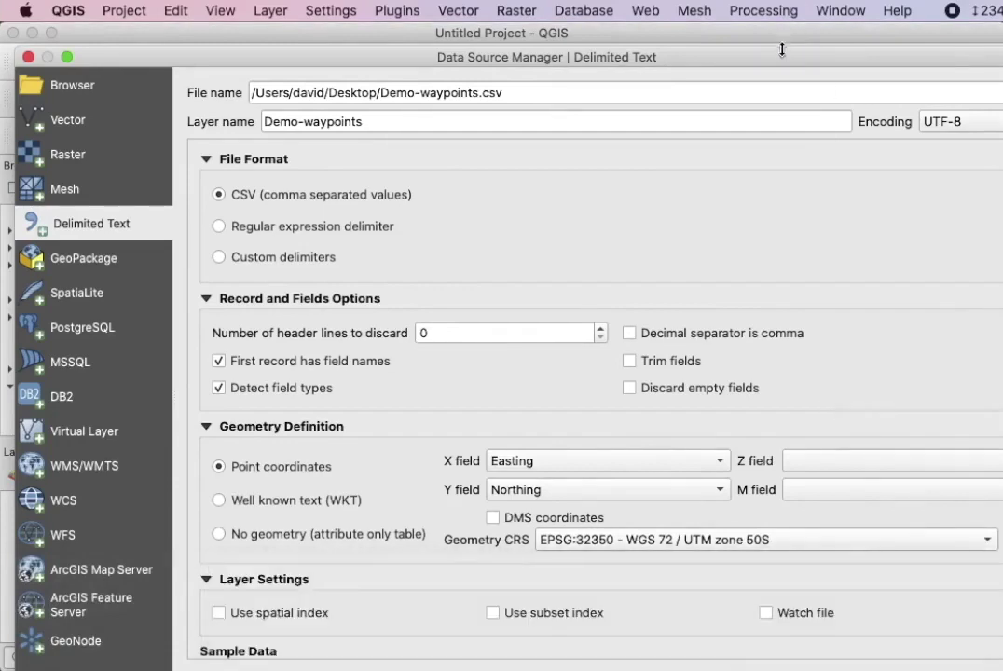
{"action": "left_click_drag", "start_coordinate": [770, 56], "coordinate": [728, 56]}
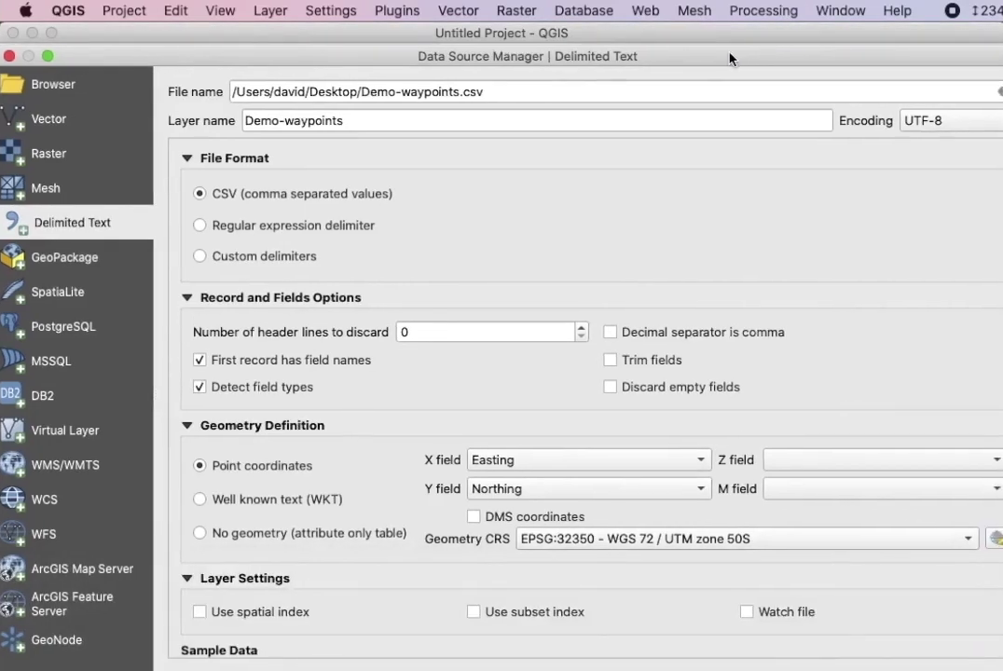
Search '51S' and set the geometry CRS to EPSG:32751 WGS 84 / UTM zone 51S
{"action": "left_click", "coordinate": [994, 539]}
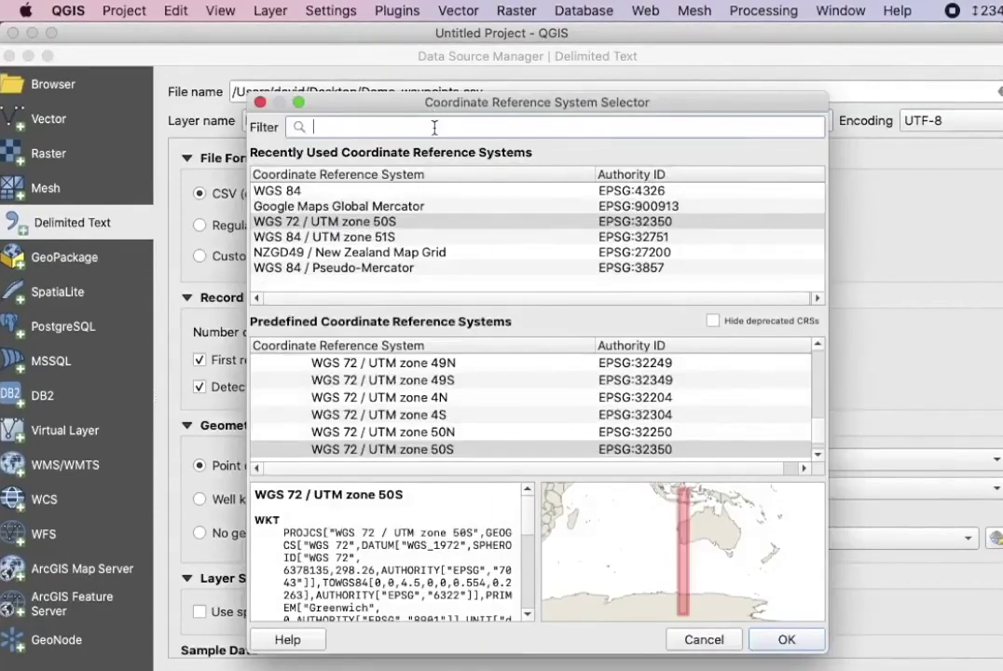
{"action": "type", "text": "51"}
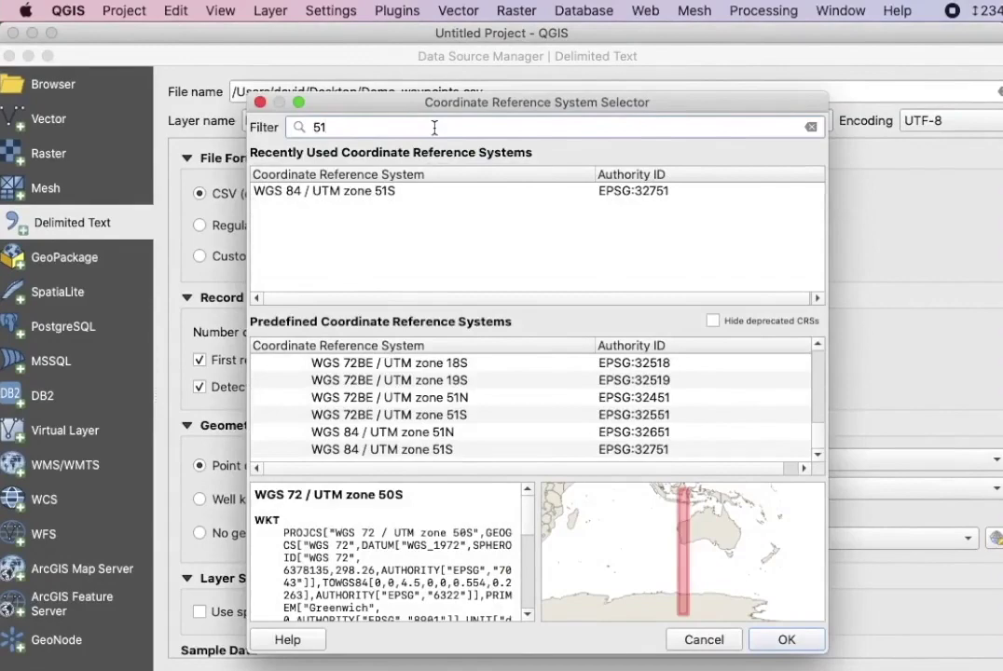
{"action": "type", "text": "S"}
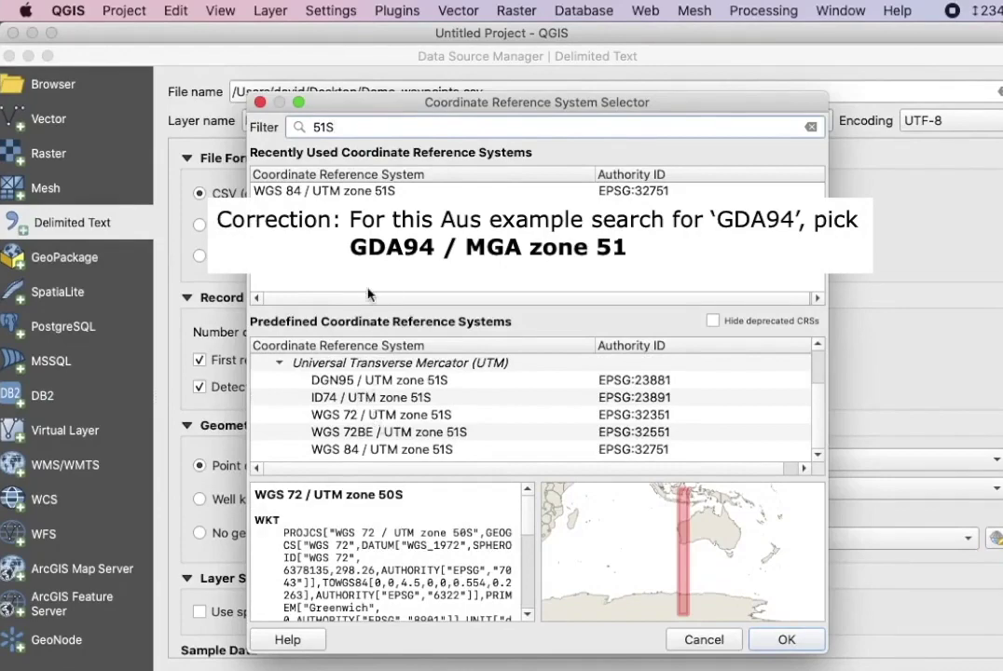
{"action": "left_click", "coordinate": [335, 191]}
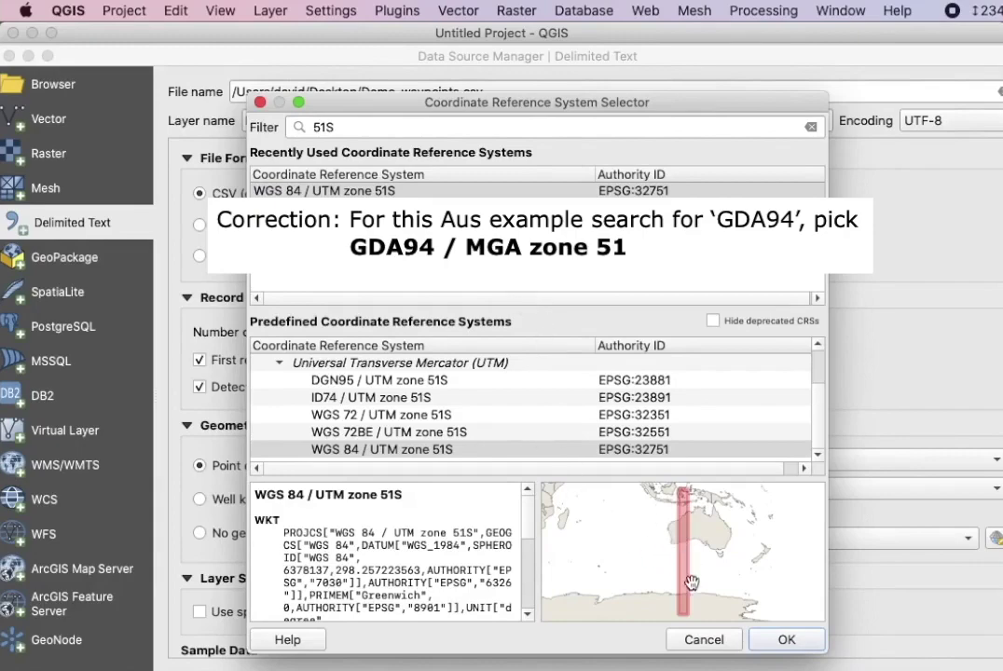
{"action": "left_click", "coordinate": [783, 646]}
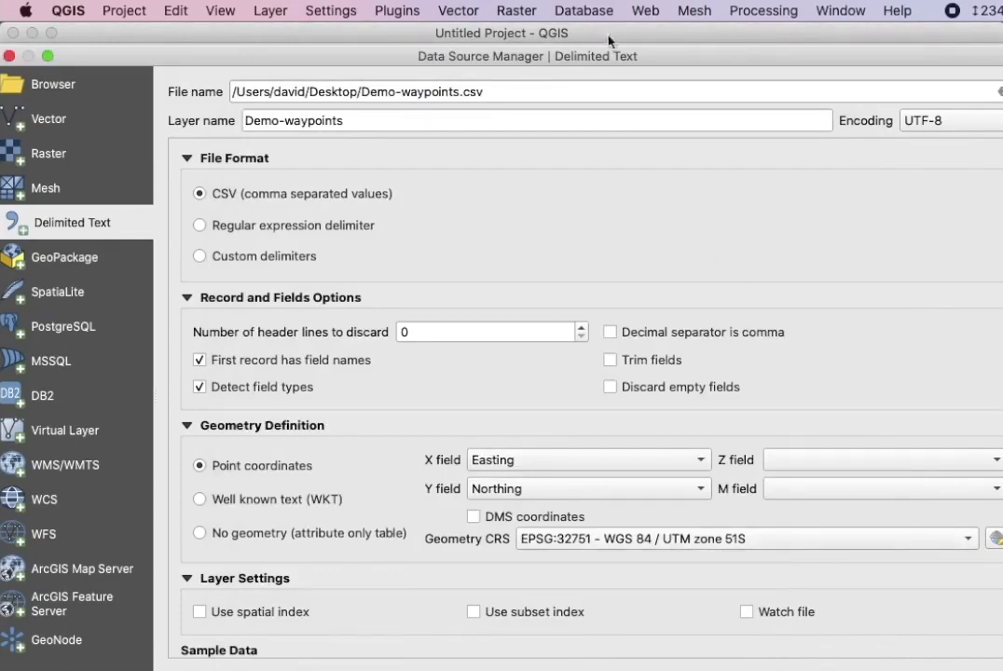
Add Demo-waypoints as an EPSG:32751 point layer and close the Data Source Manager
{"action": "left_click_drag", "start_coordinate": [693, 67], "coordinate": [698, 44]}
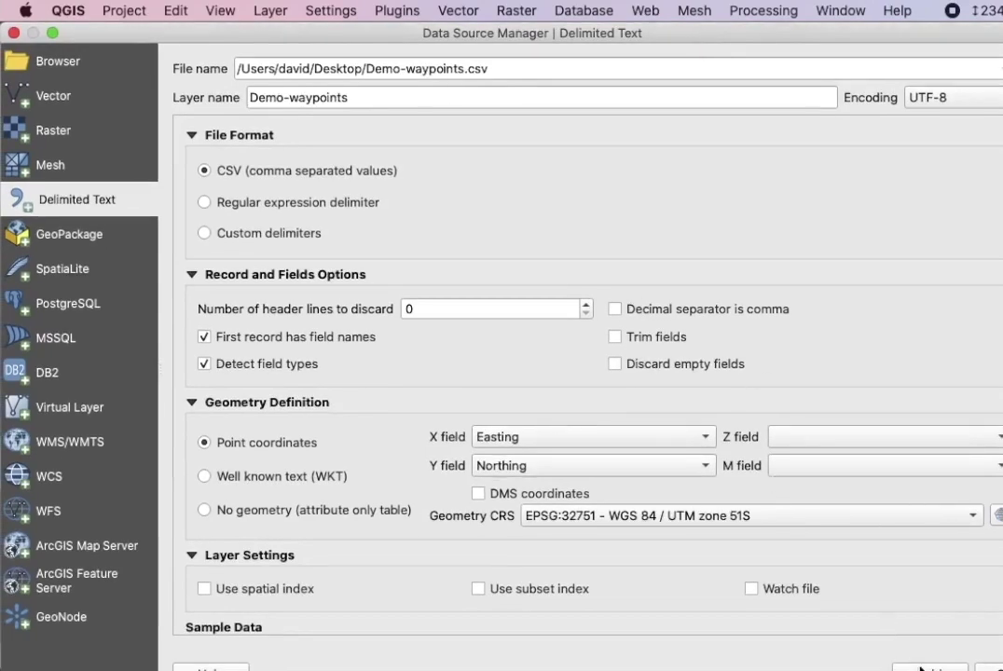
{"action": "left_click", "coordinate": [920, 669]}
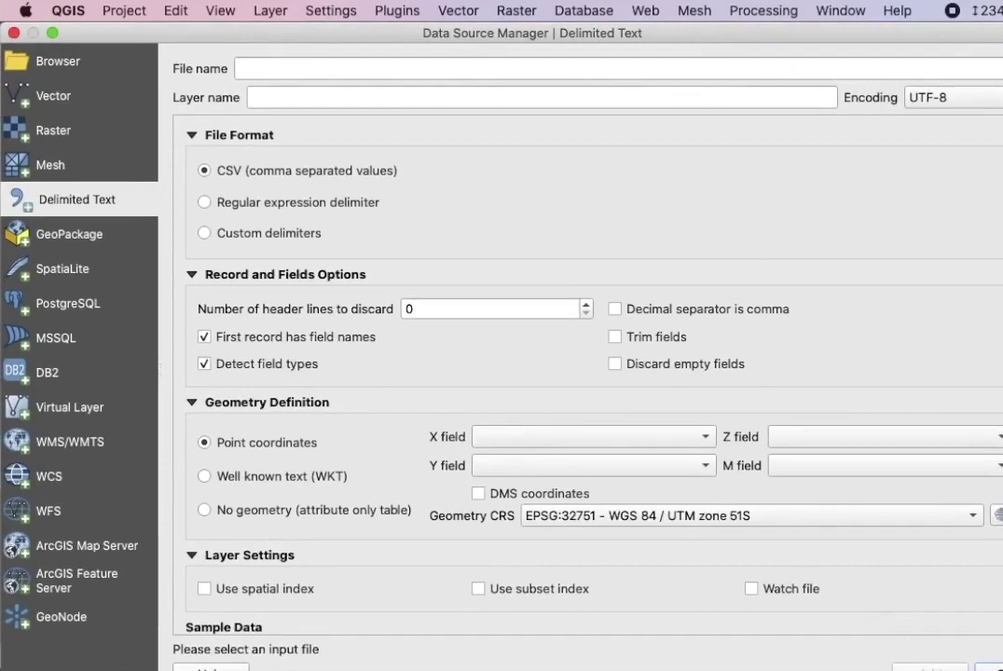
{"action": "key", "text": "Escape"}
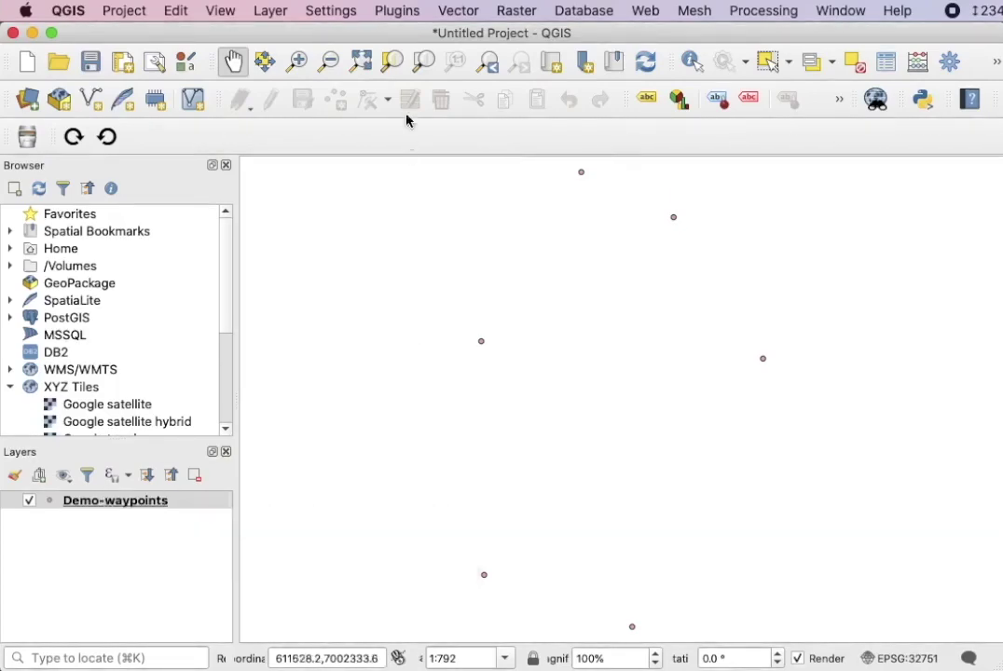
{"action": "left_click", "coordinate": [463, 11]}
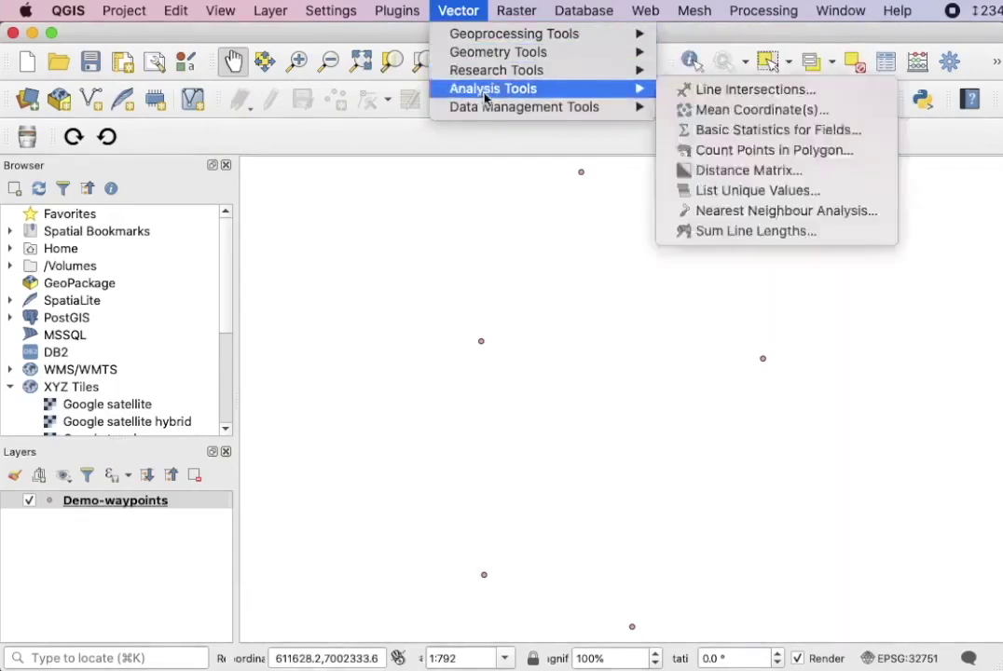
{"action": "mouse_move", "coordinate": [524, 106]}
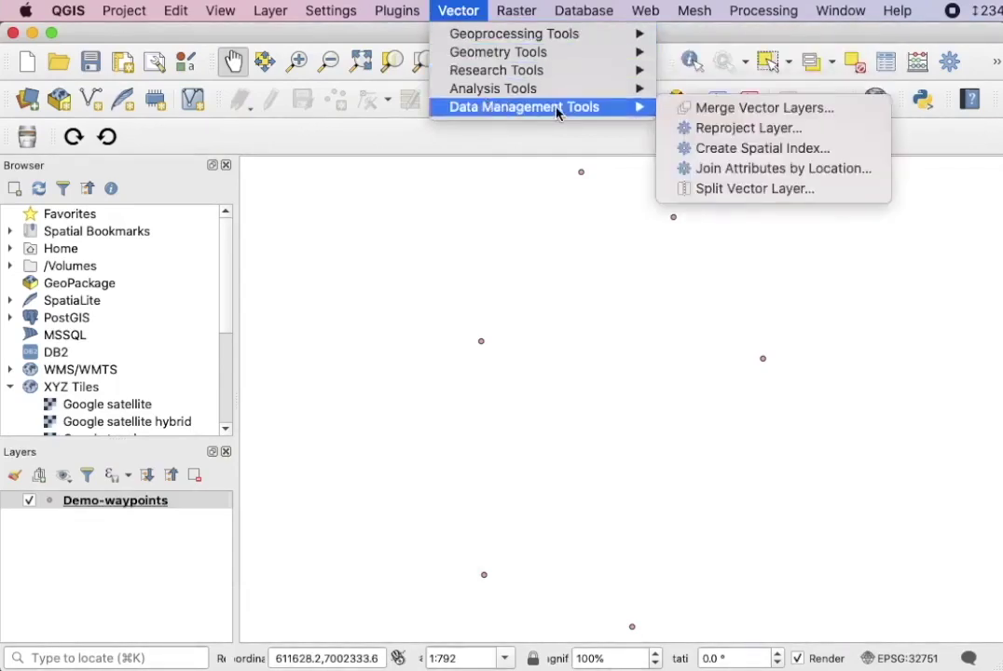
Reproject the waypoints to an EPSG:4326 Reprojected layer and switch off Demo-waypoints
{"action": "left_click", "coordinate": [703, 129]}
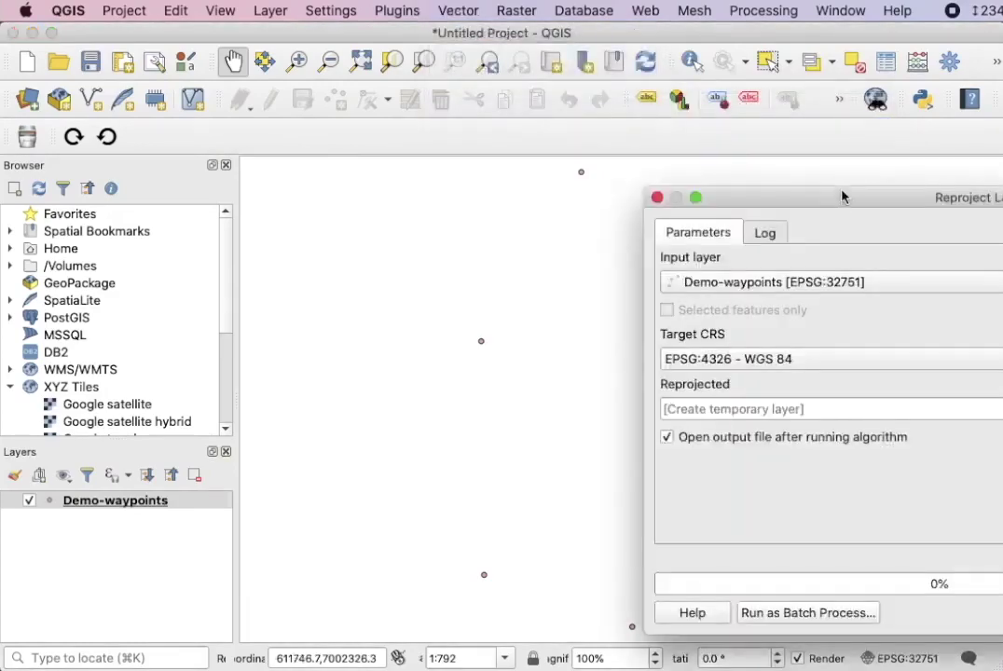
{"action": "left_click_drag", "start_coordinate": [841, 196], "coordinate": [470, 108]}
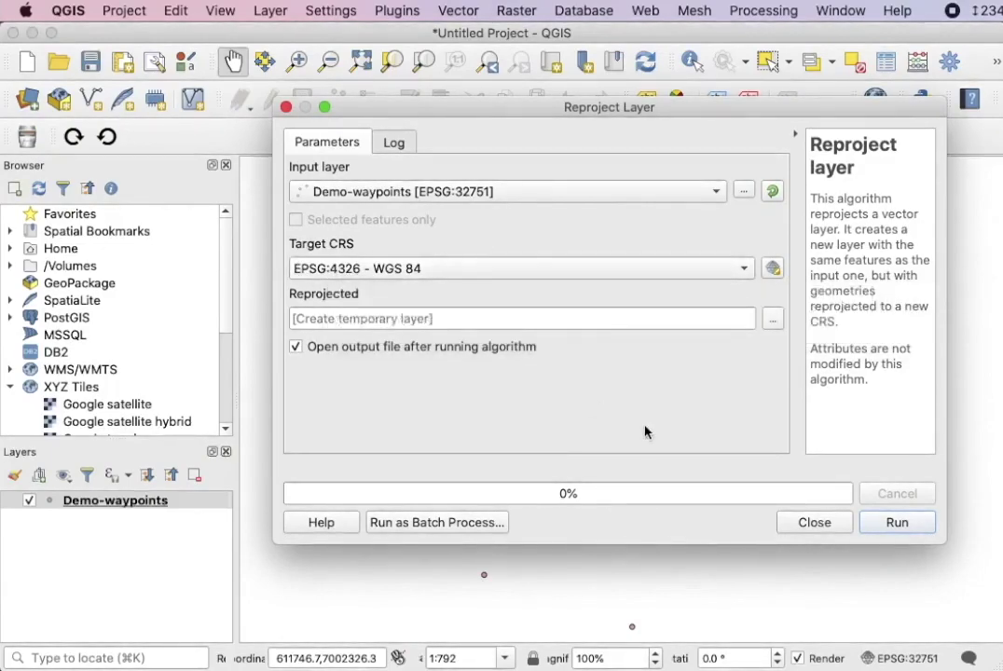
{"action": "left_click", "coordinate": [887, 527]}
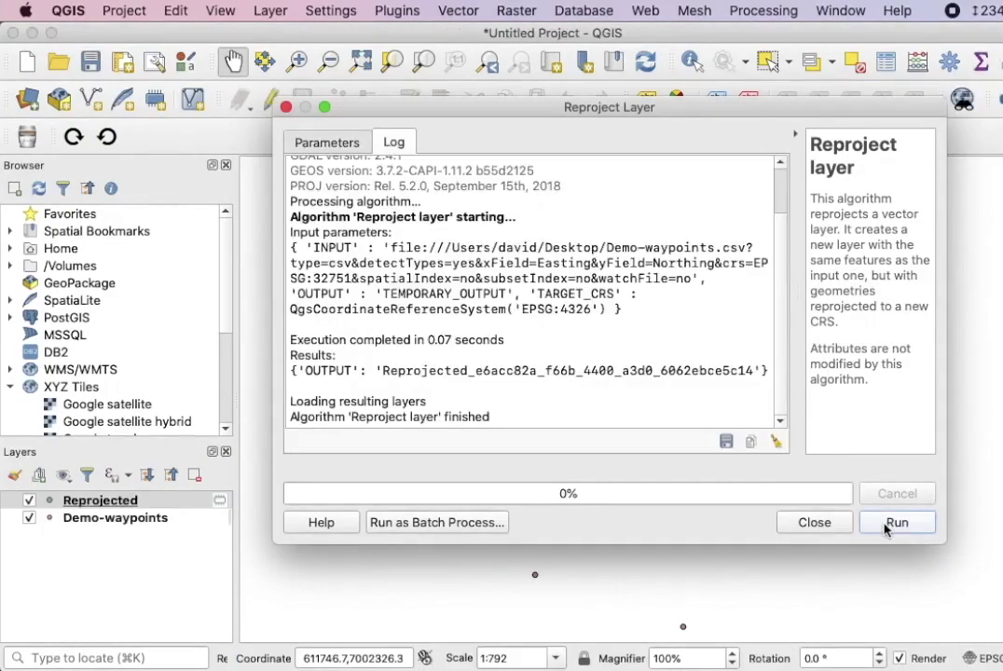
{"action": "left_click", "coordinate": [809, 525]}
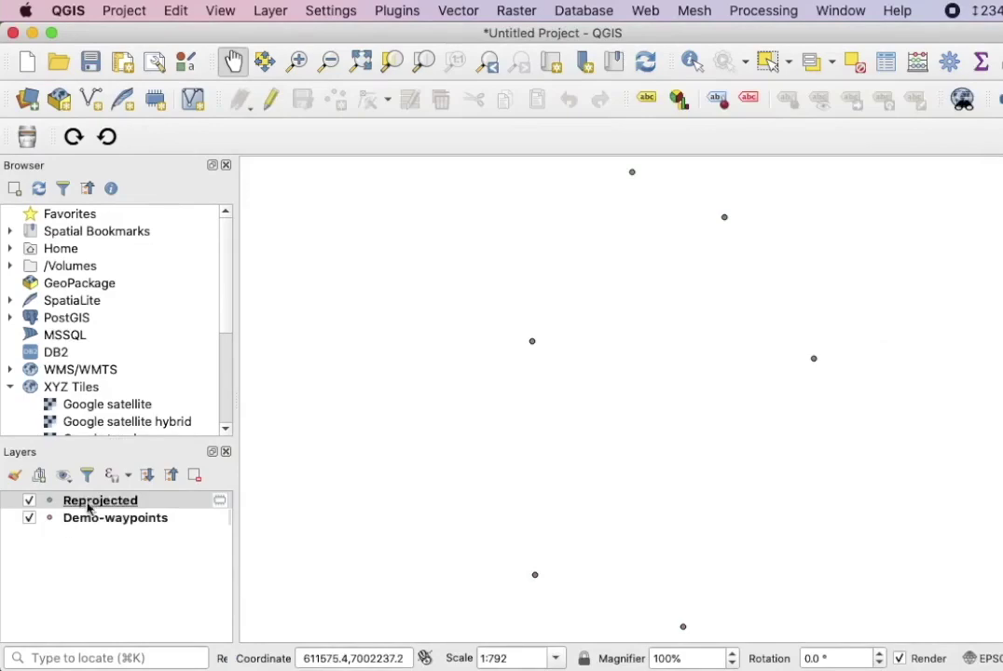
{"action": "left_click", "coordinate": [28, 517]}
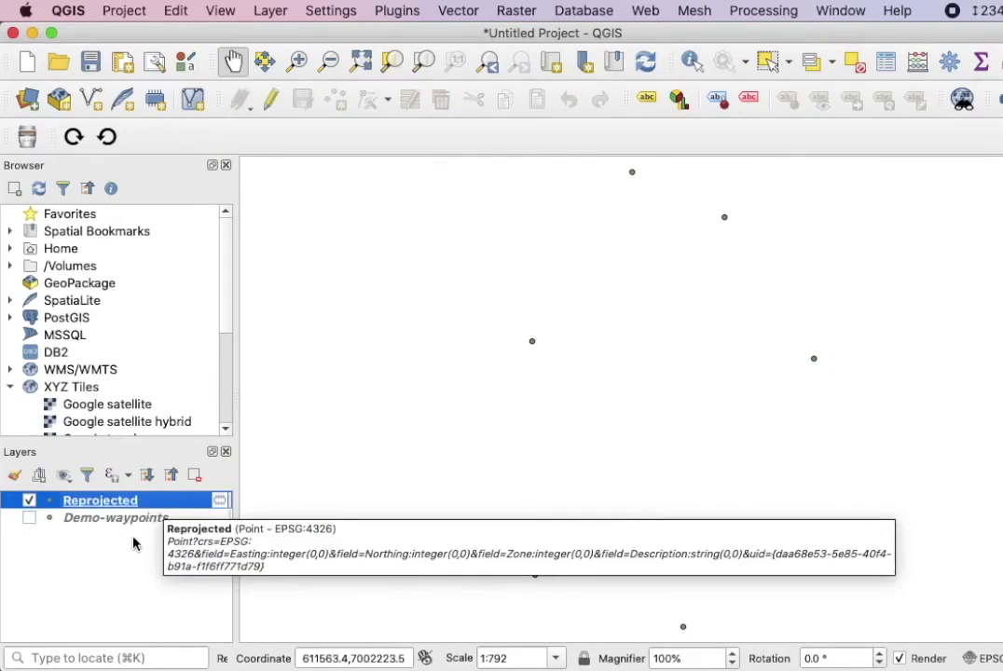
{"action": "left_click", "coordinate": [277, 13]}
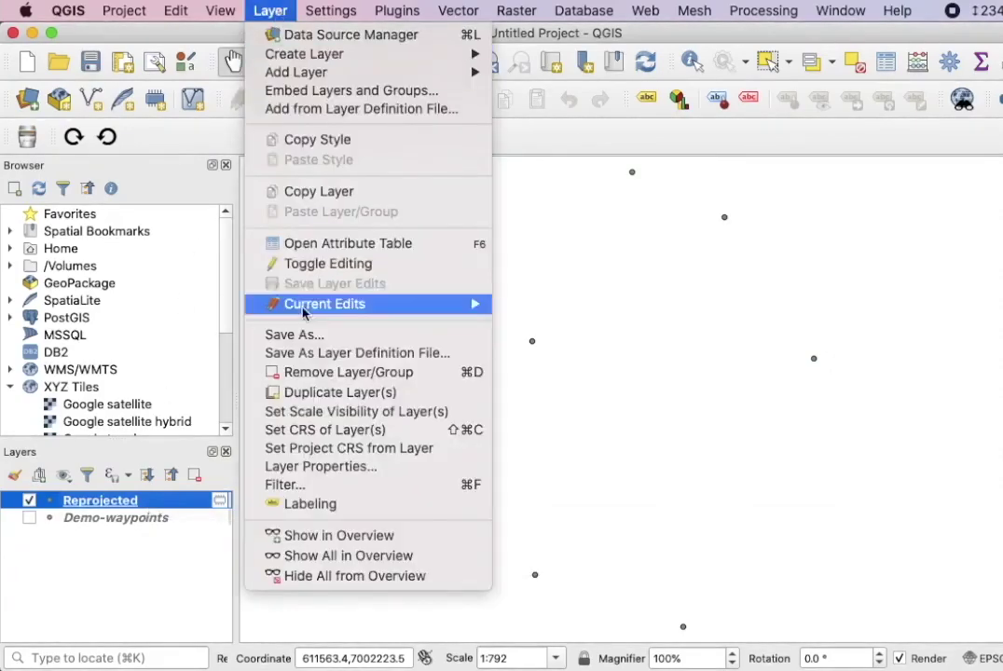
Save the Reprojected layer in GeoJSON format as Demo-waypoints.geojson on the Desktop
{"action": "left_click", "coordinate": [298, 338]}
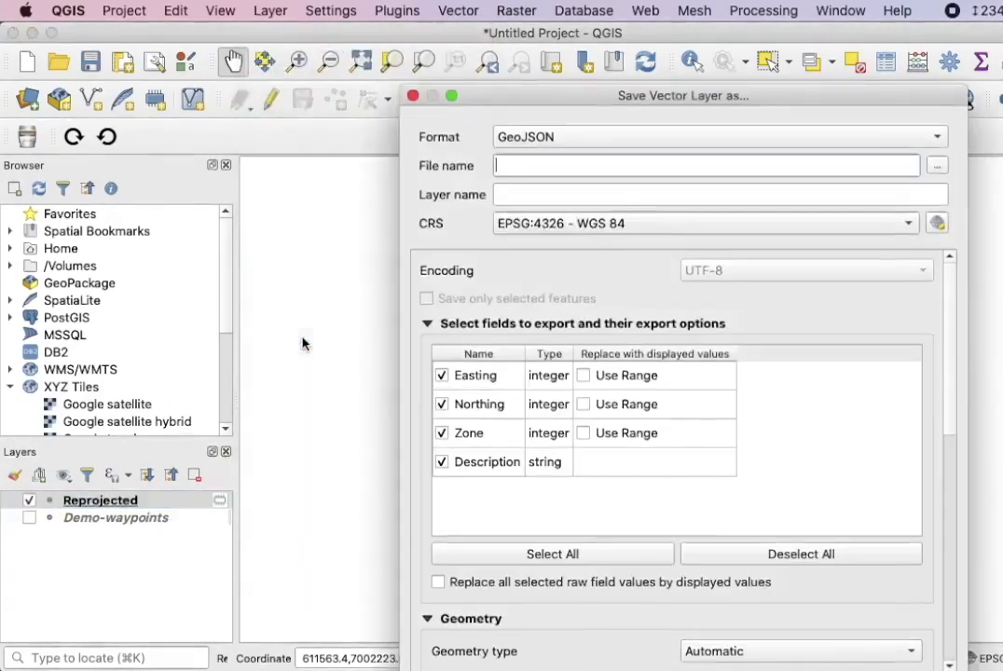
{"action": "left_click", "coordinate": [935, 142]}
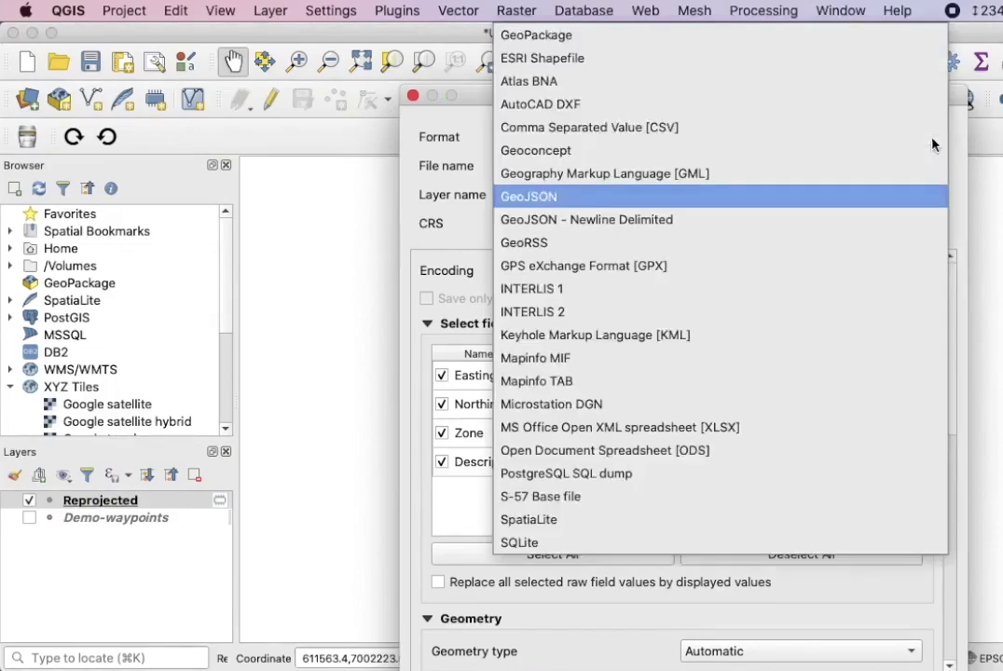
{"action": "left_click", "coordinate": [624, 200]}
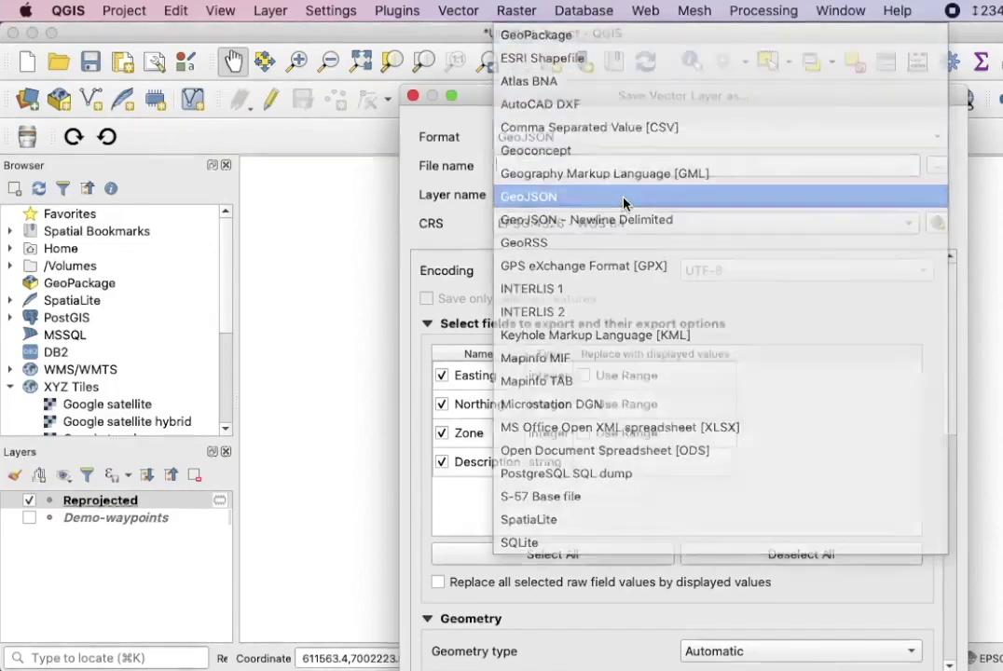
{"action": "left_click", "coordinate": [936, 168]}
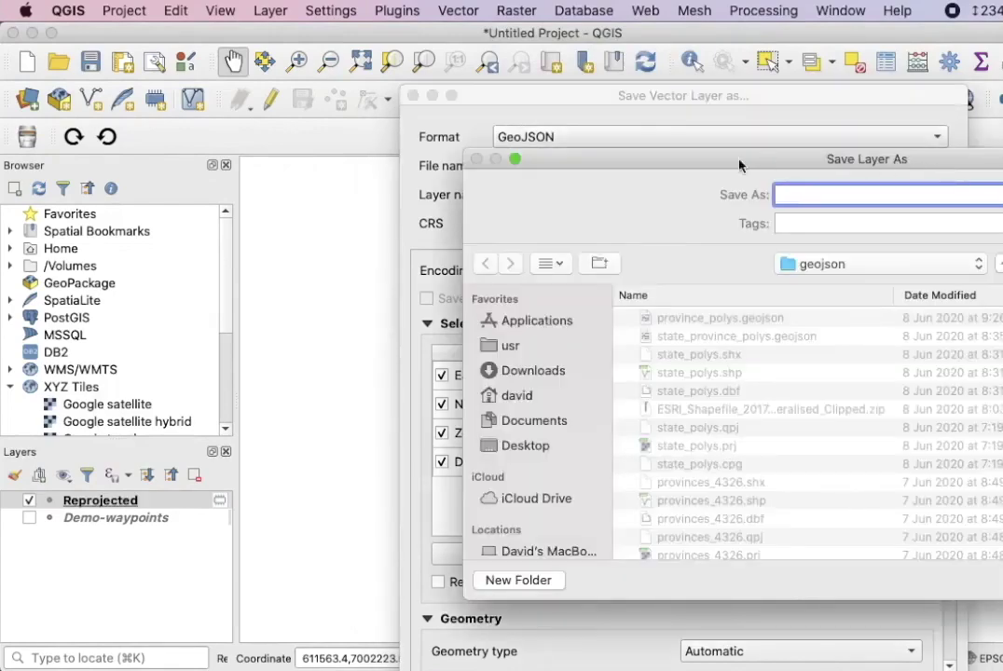
{"action": "left_click_drag", "start_coordinate": [726, 163], "coordinate": [571, 147]}
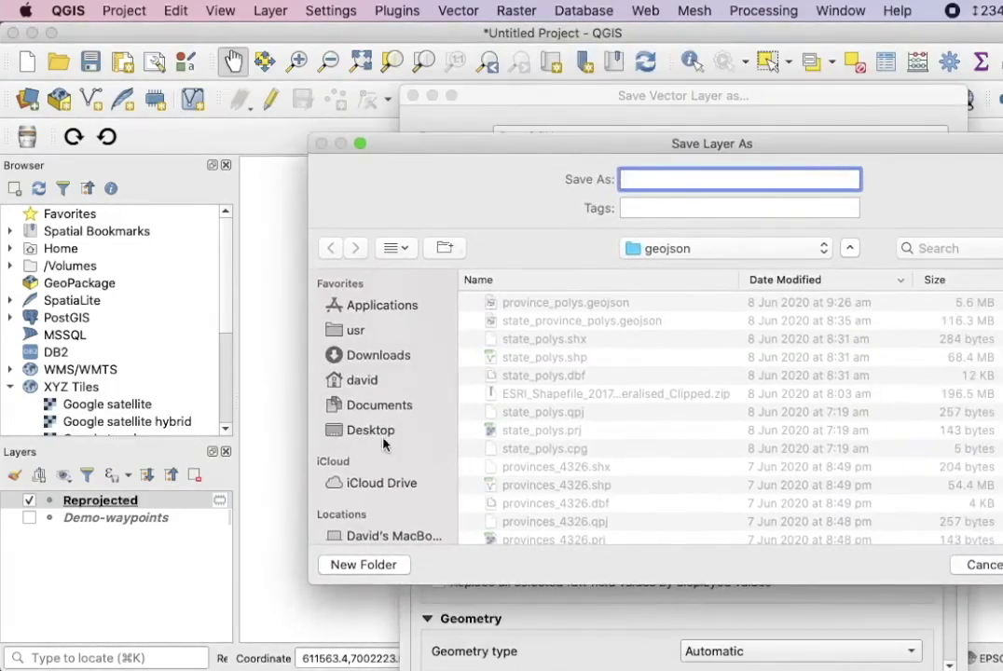
{"action": "left_click", "coordinate": [374, 433]}
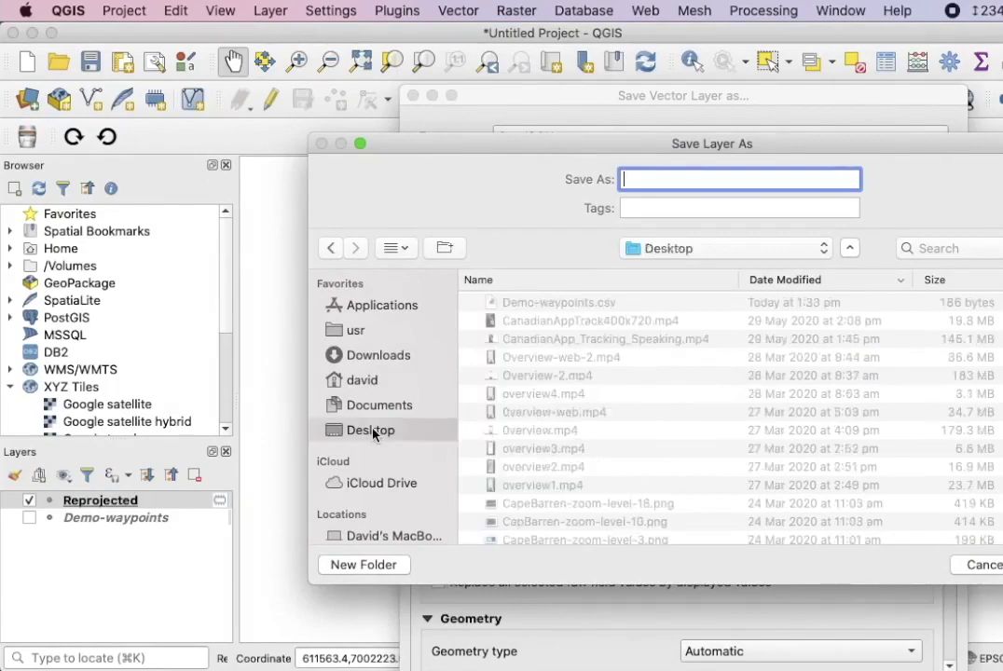
{"action": "type", "text": "Demo-waypoints.geojson"}
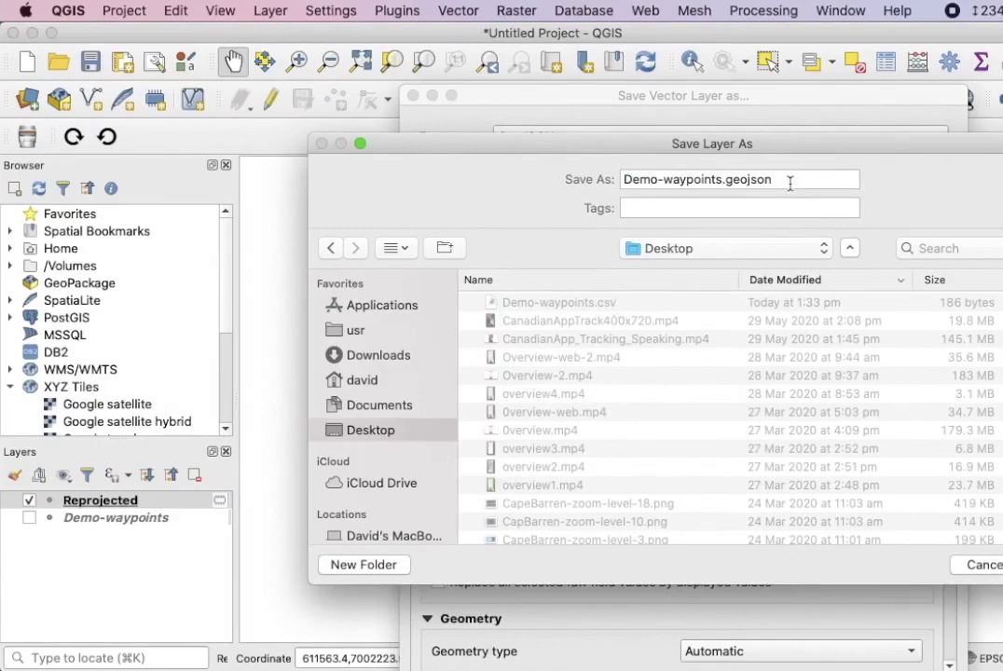
{"action": "left_click_drag", "start_coordinate": [794, 143], "coordinate": [615, 105]}
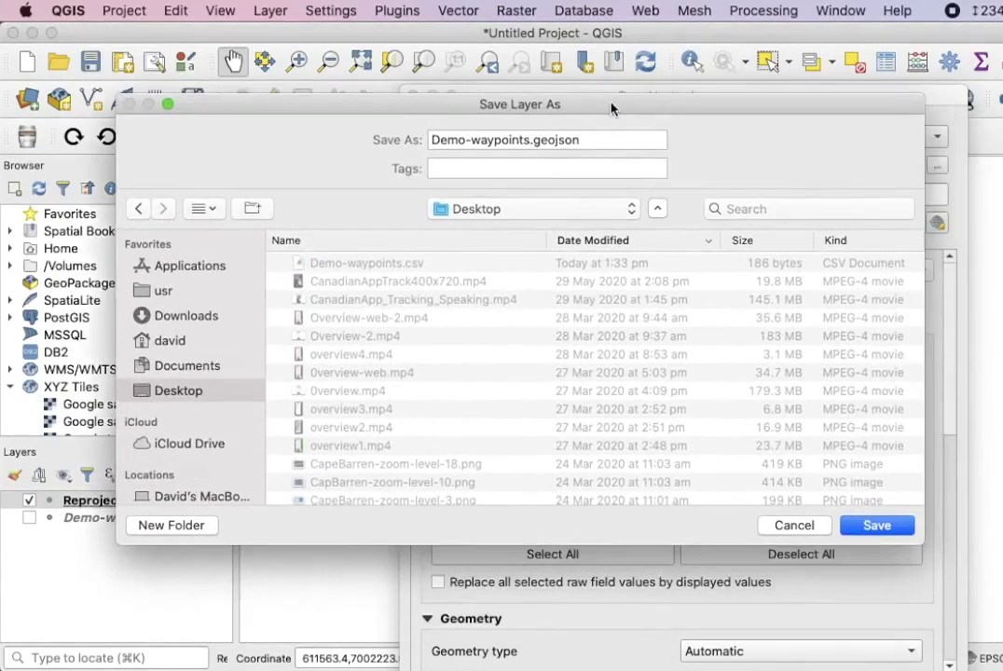
{"action": "left_click", "coordinate": [864, 528]}
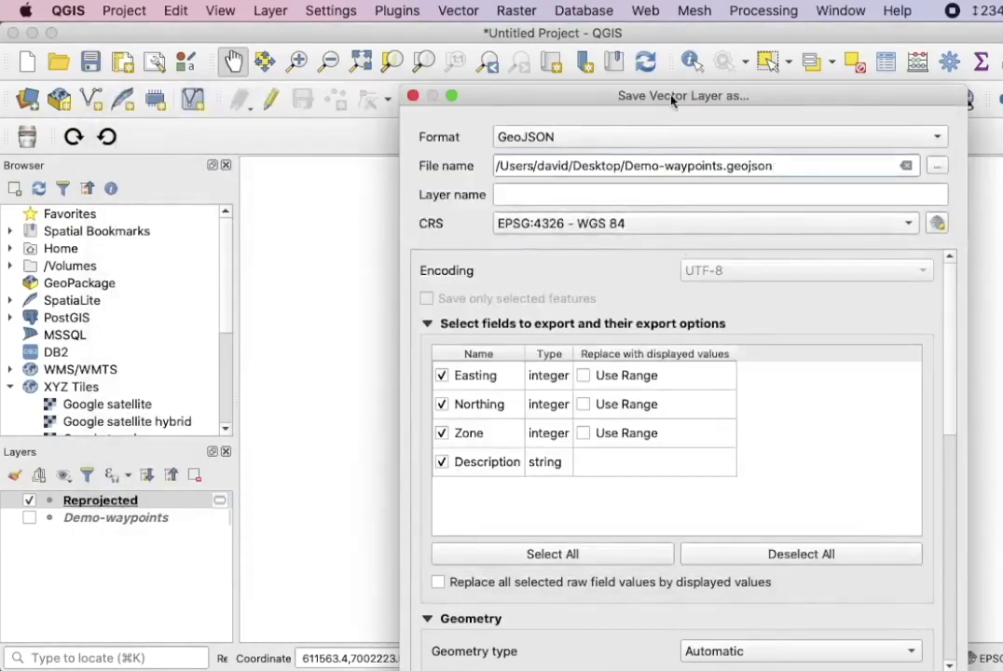
Change COORDINATE_PRECISION from 15 to 6 in Layer Options and run the export
{"action": "left_click_drag", "start_coordinate": [634, 96], "coordinate": [530, 42]}
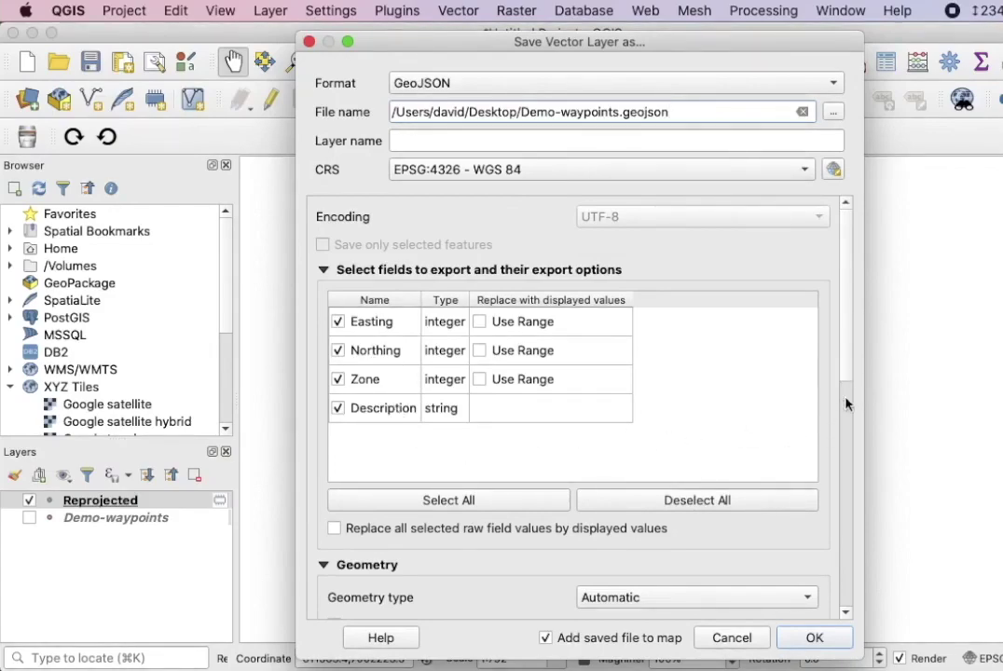
{"action": "left_click_drag", "start_coordinate": [845, 348], "coordinate": [859, 494]}
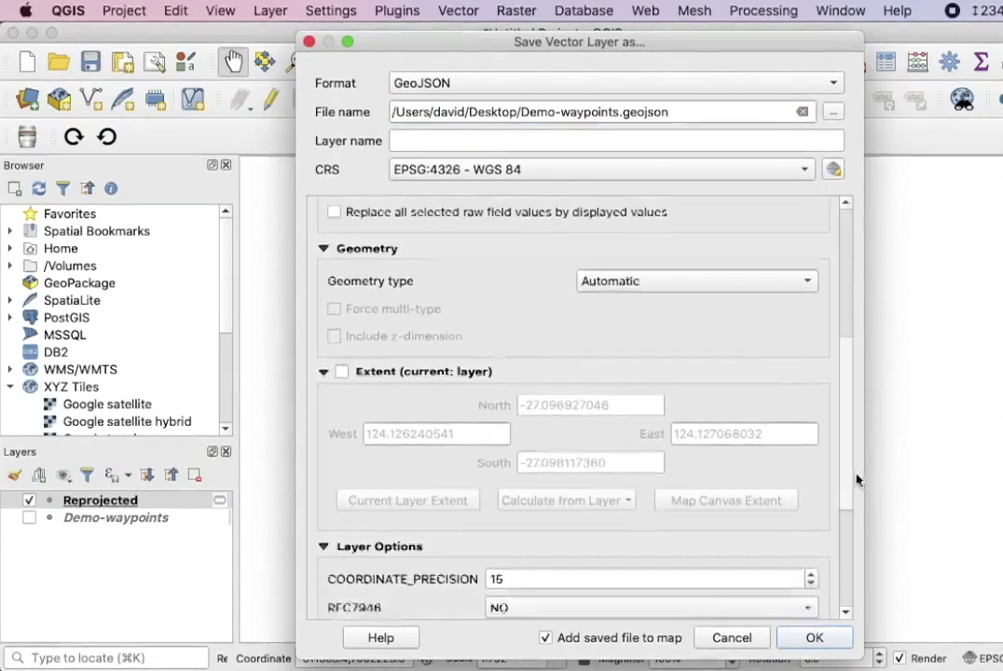
{"action": "left_click_drag", "start_coordinate": [848, 461], "coordinate": [850, 514]}
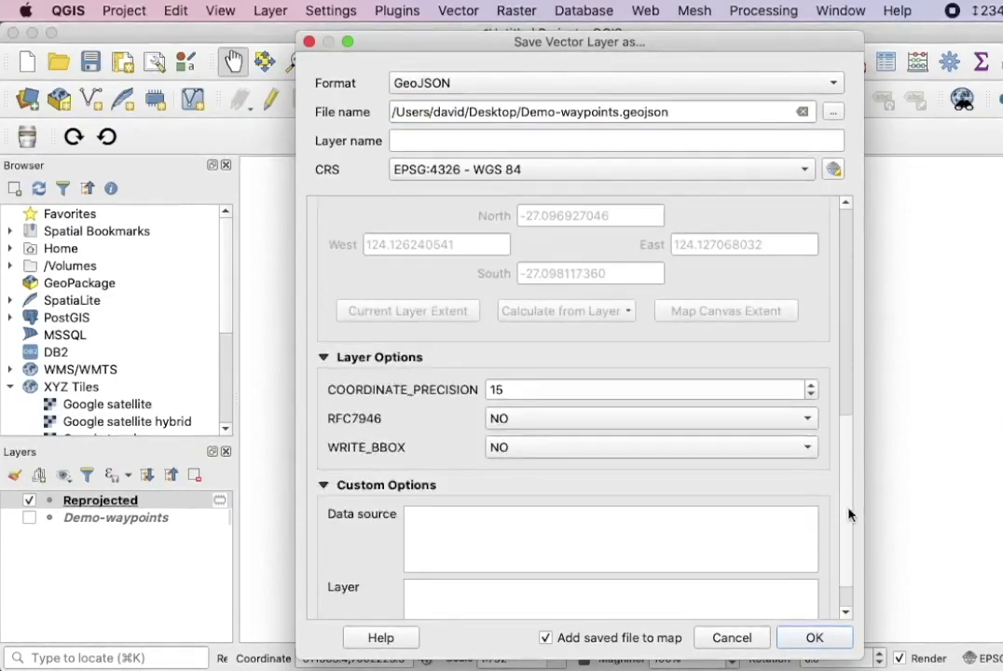
{"action": "left_click_drag", "start_coordinate": [520, 394], "coordinate": [455, 396]}
{"action": "type", "text": "6"}
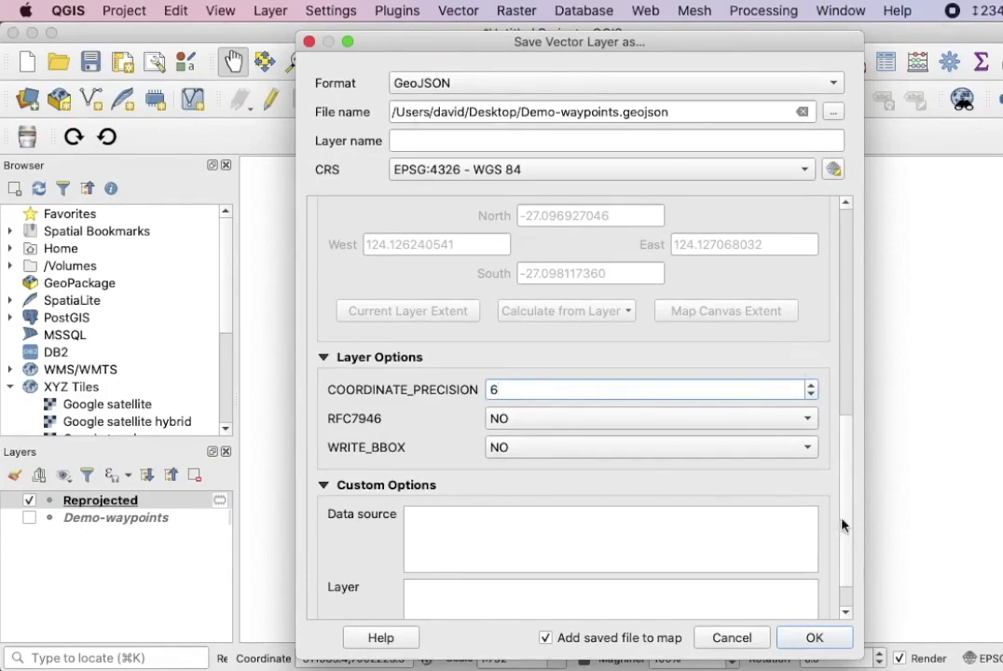
{"action": "mouse_move", "coordinate": [846, 524]}
{"action": "left_mouse_down"}
{"action": "mouse_move", "coordinate": [844, 564]}
{"action": "mouse_move", "coordinate": [839, 295]}
{"action": "left_mouse_up"}
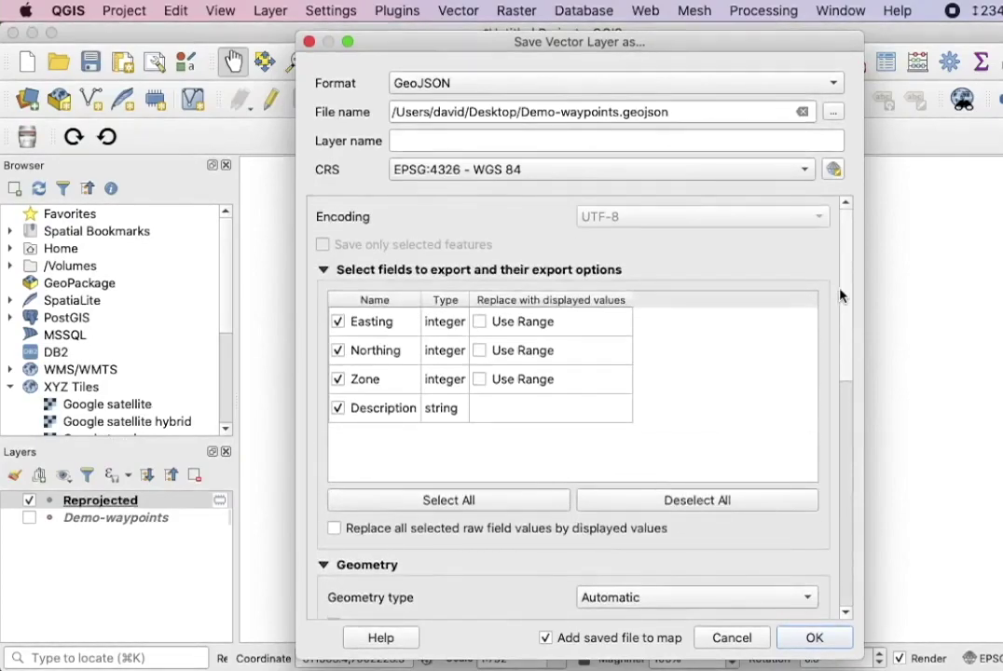
{"action": "left_click", "coordinate": [814, 637]}
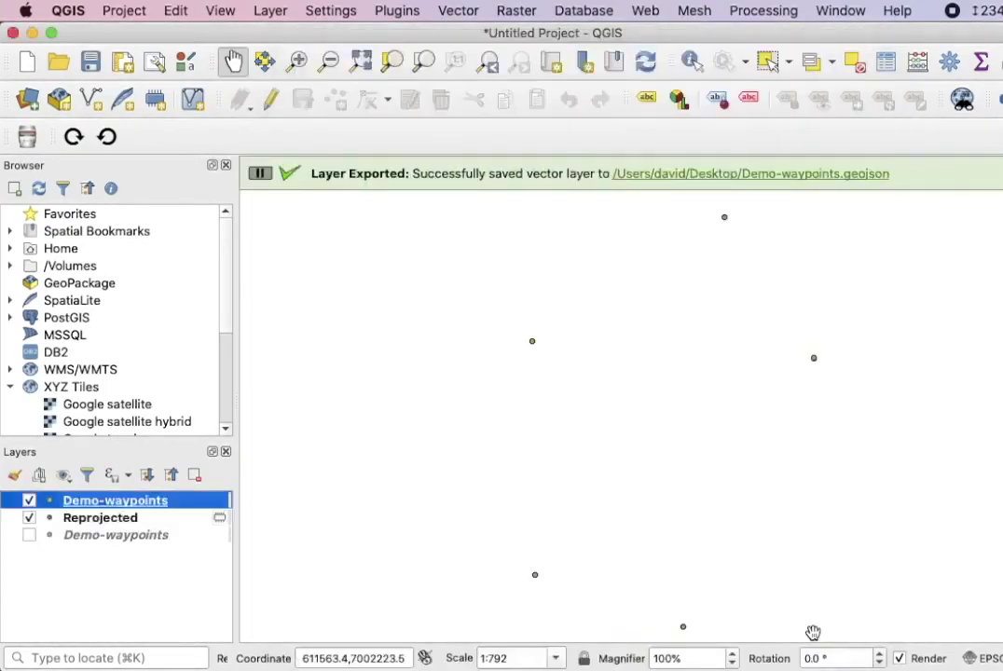
Uncheck the Reprojected layer so only the exported Demo-waypoints GeoJSON shows
{"action": "left_click", "coordinate": [600, 553]}
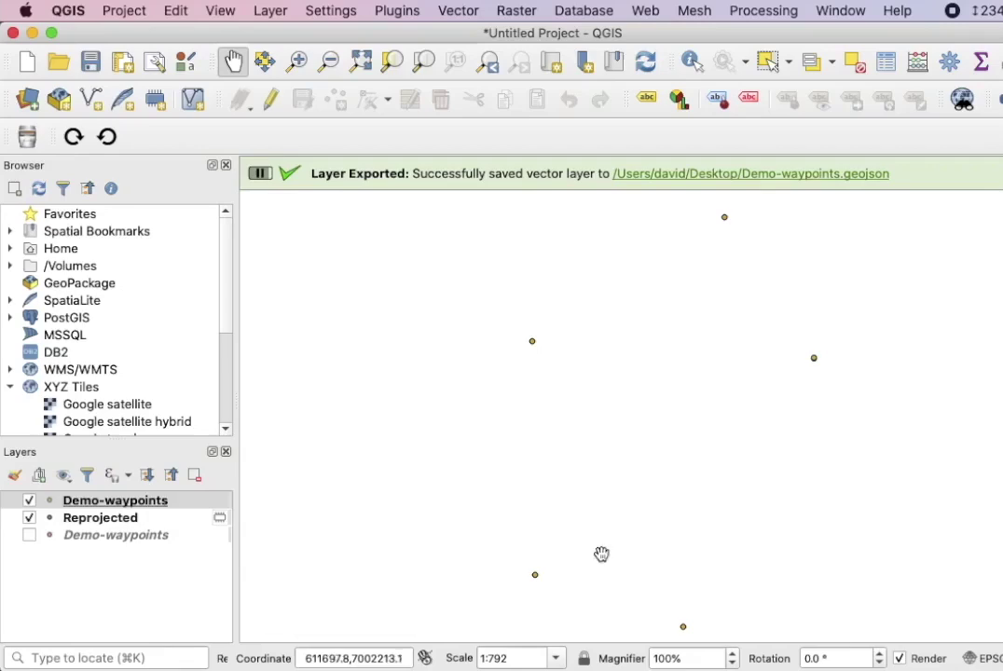
{"action": "left_click", "coordinate": [28, 520]}
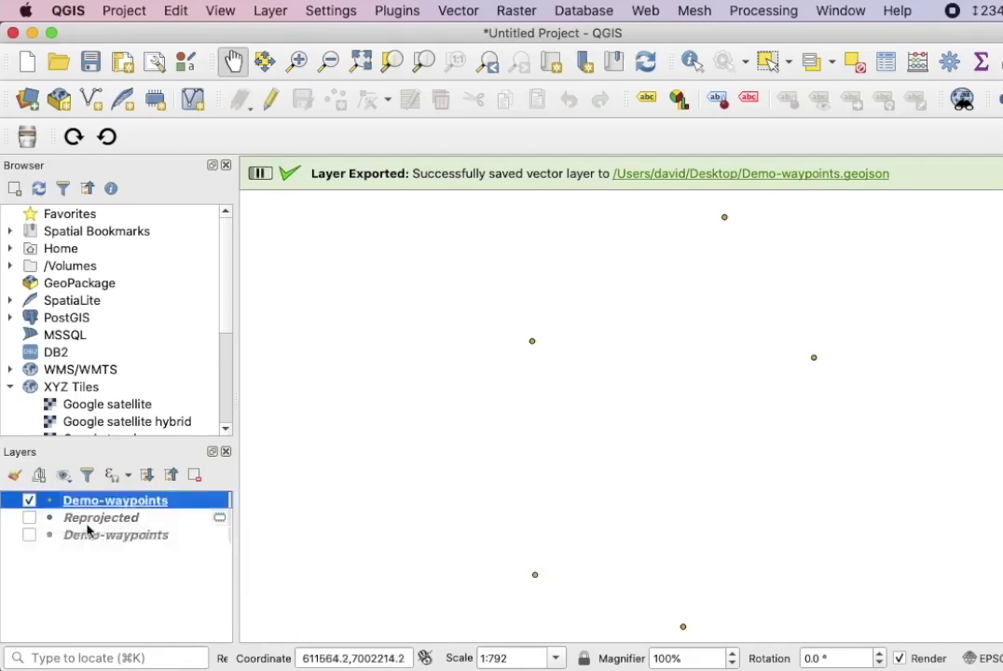